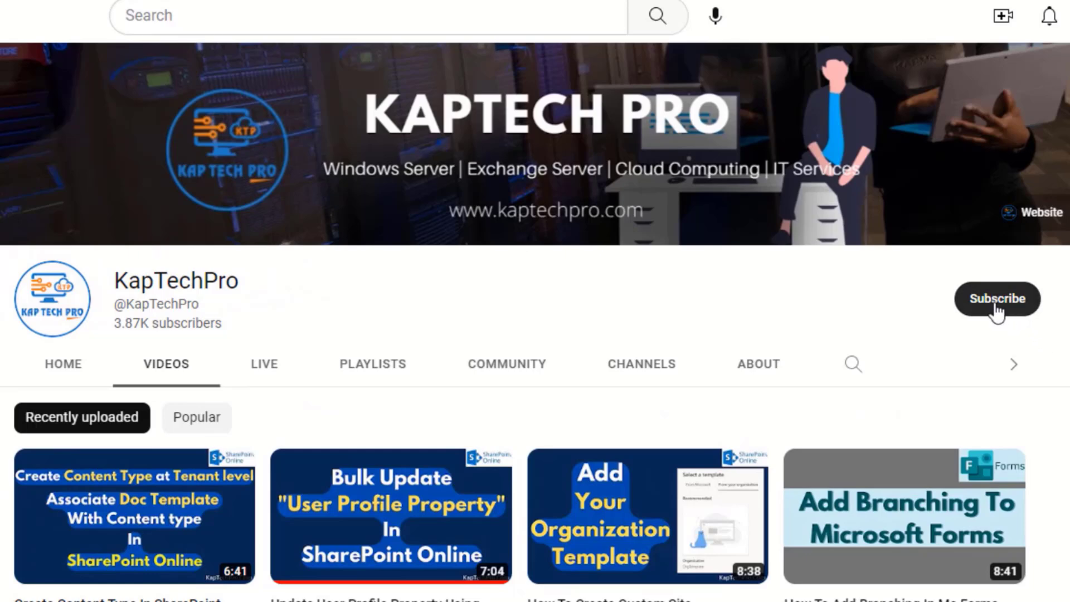
# Subscribe to the KapTechPro channel and bring up its notification options.
pyautogui.click(996, 311)
pyautogui.click(1021, 302)
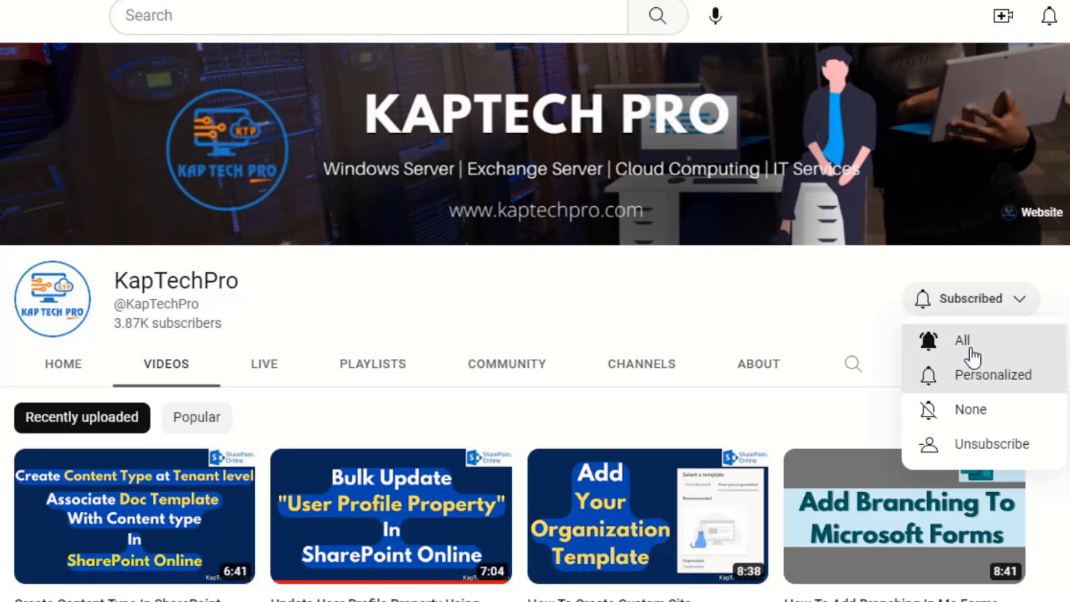
# Choose All notifications for the KapTechPro channel.
pyautogui.click(968, 351)
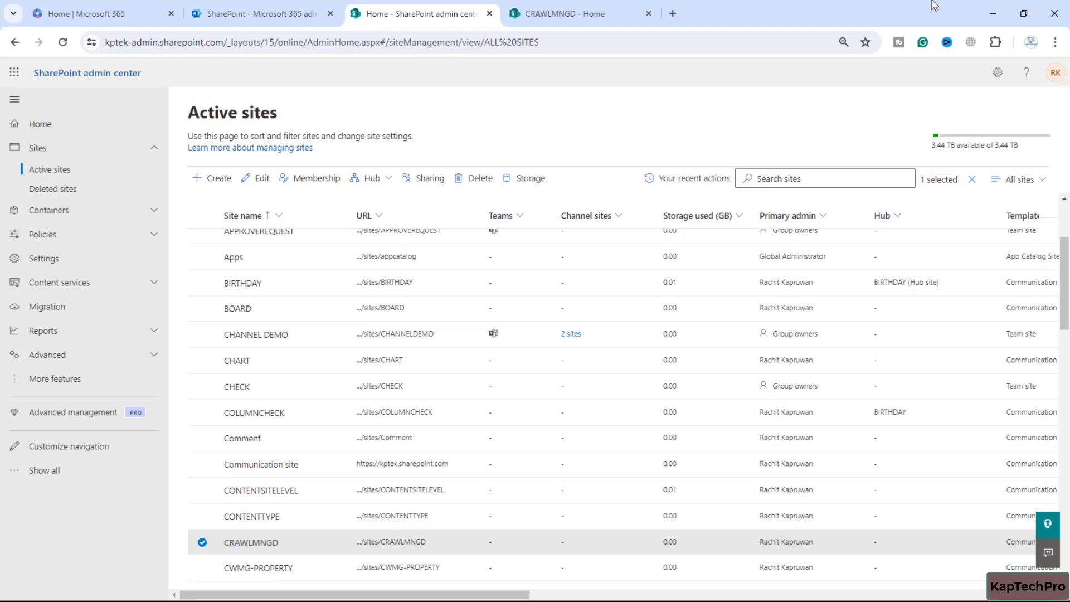
# On the CRAWLMNGD site, go through Site contents to the Documents library.
pyautogui.click(560, 7)
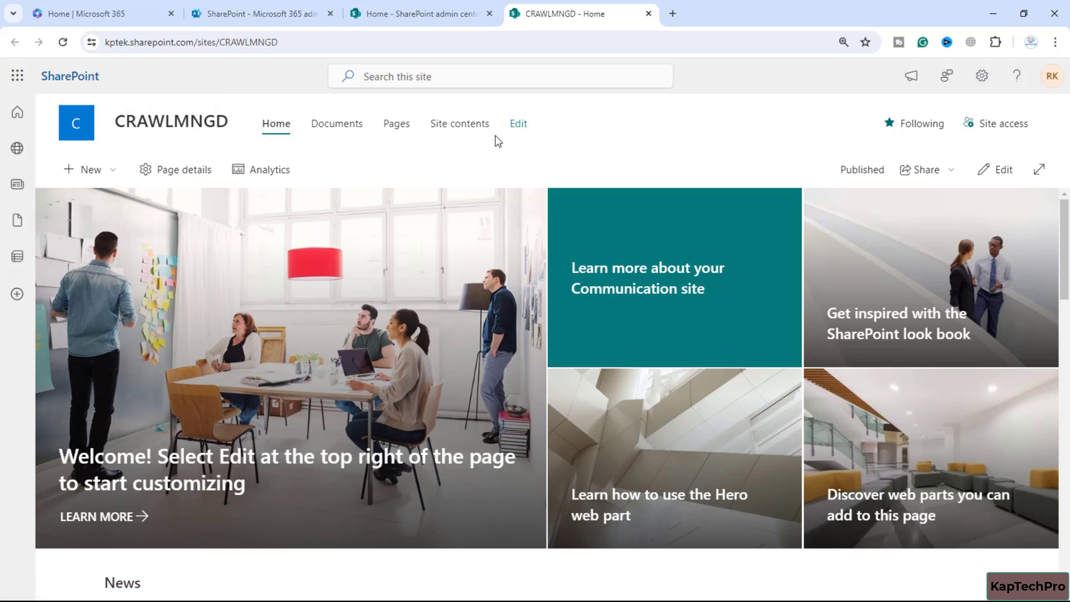
pyautogui.click(451, 126)
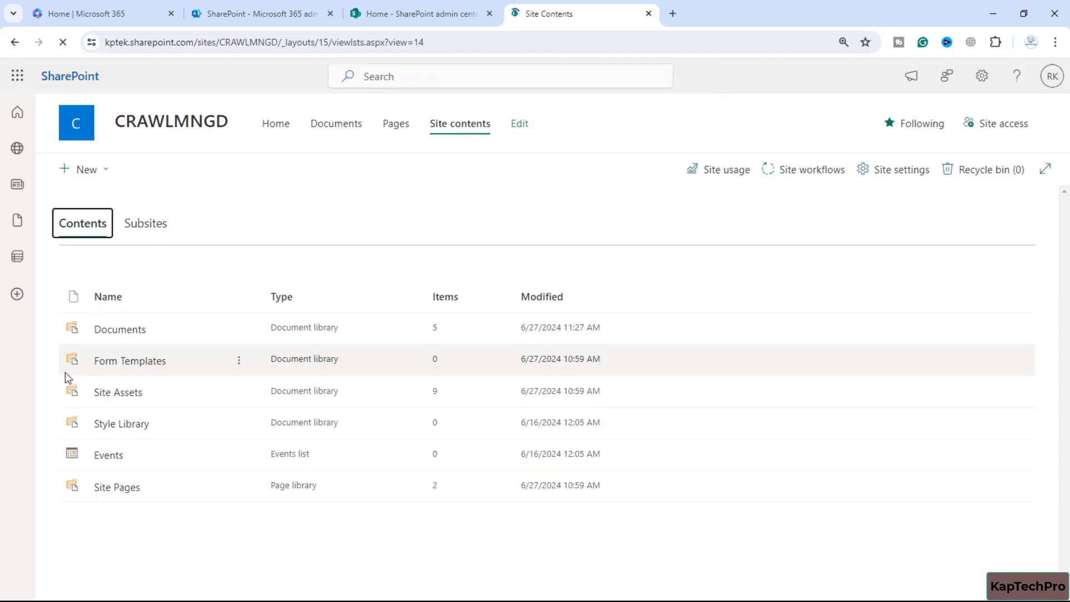
pyautogui.click(131, 331)
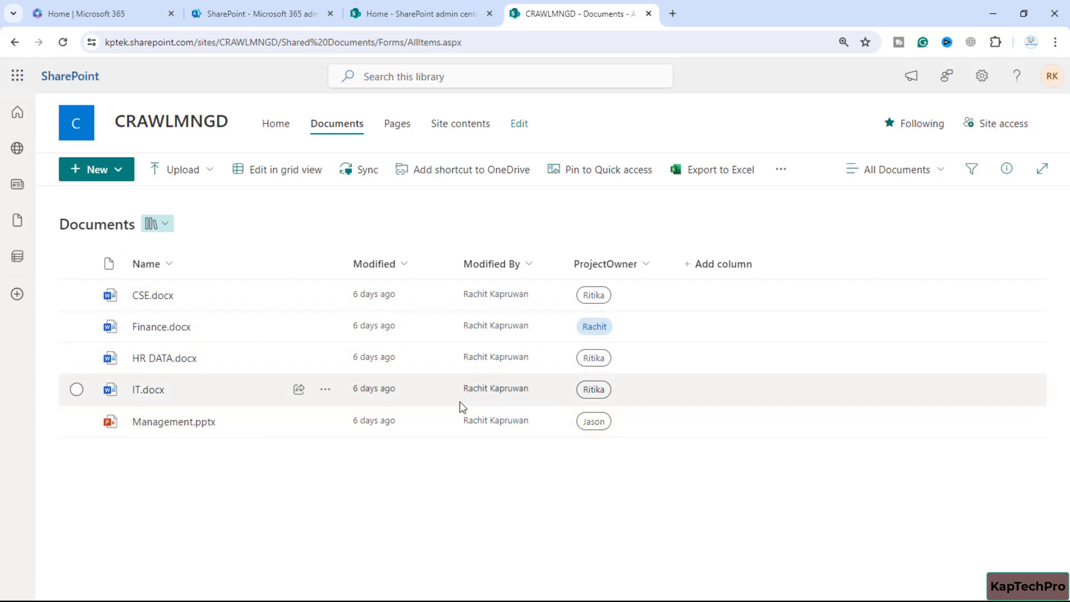
# Open classic Search administration from Settings > More features, then choose Manage Search Schema.
pyautogui.click(394, 7)
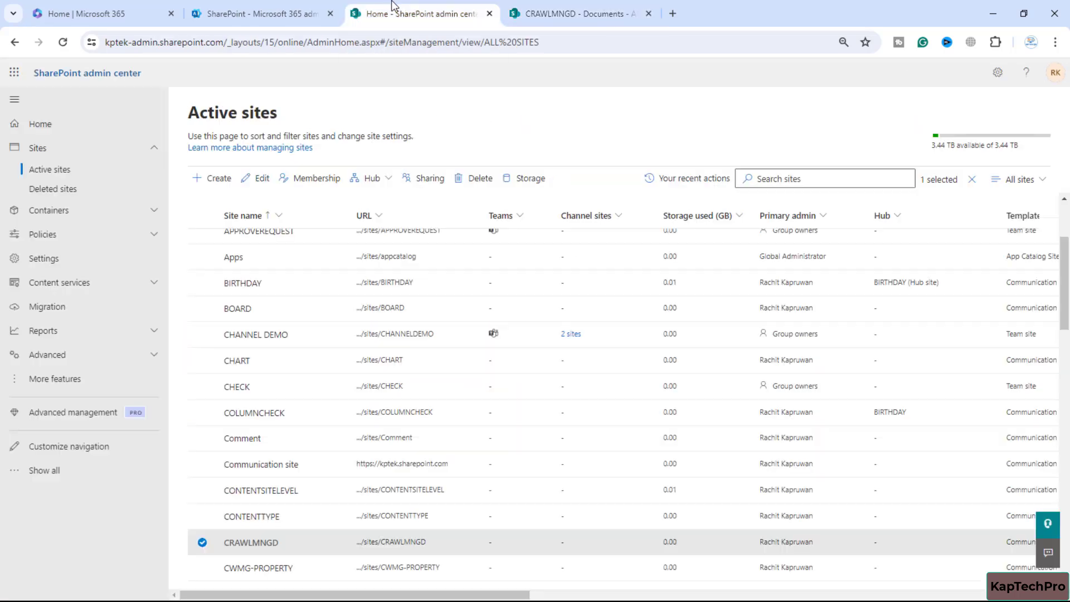
pyautogui.click(67, 261)
pyautogui.click(79, 390)
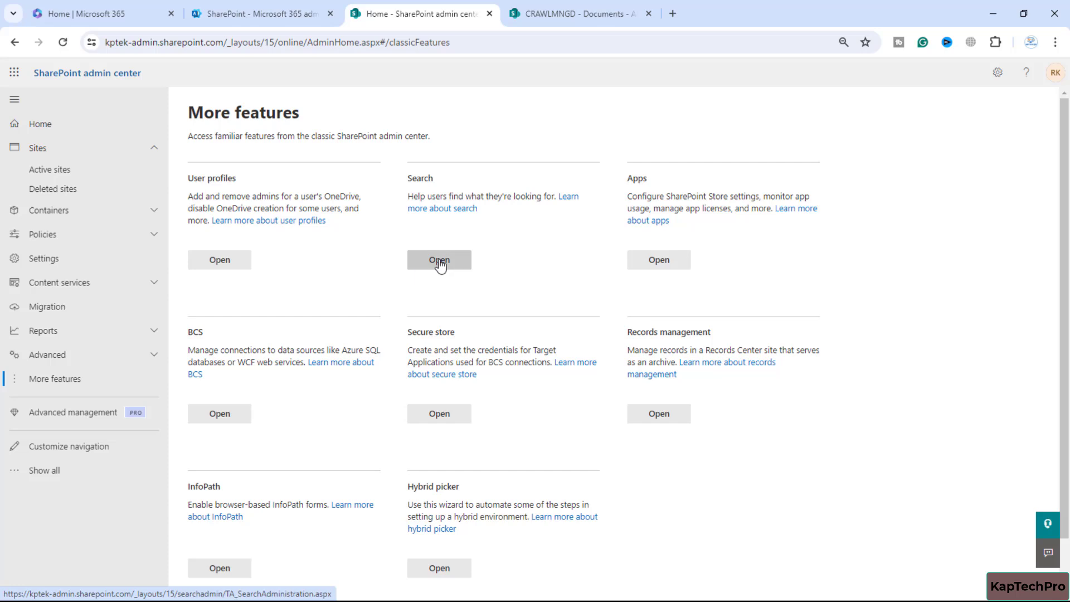
pyautogui.click(441, 266)
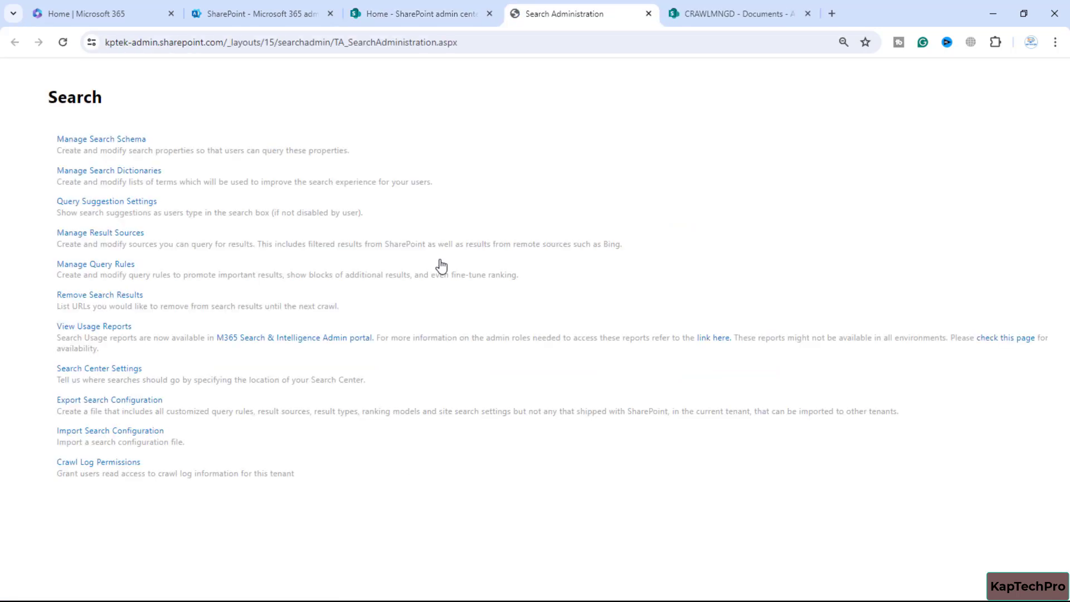
pyautogui.click(88, 139)
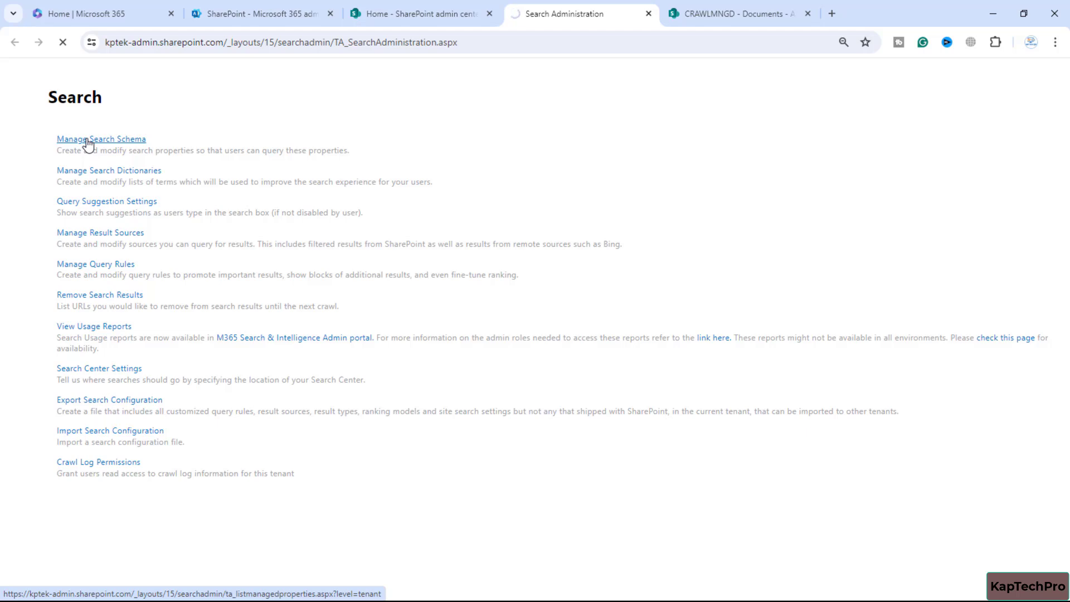
# Show the Crawled Properties list, comparing it with the library's ProjectOwner column.
pyautogui.click(163, 139)
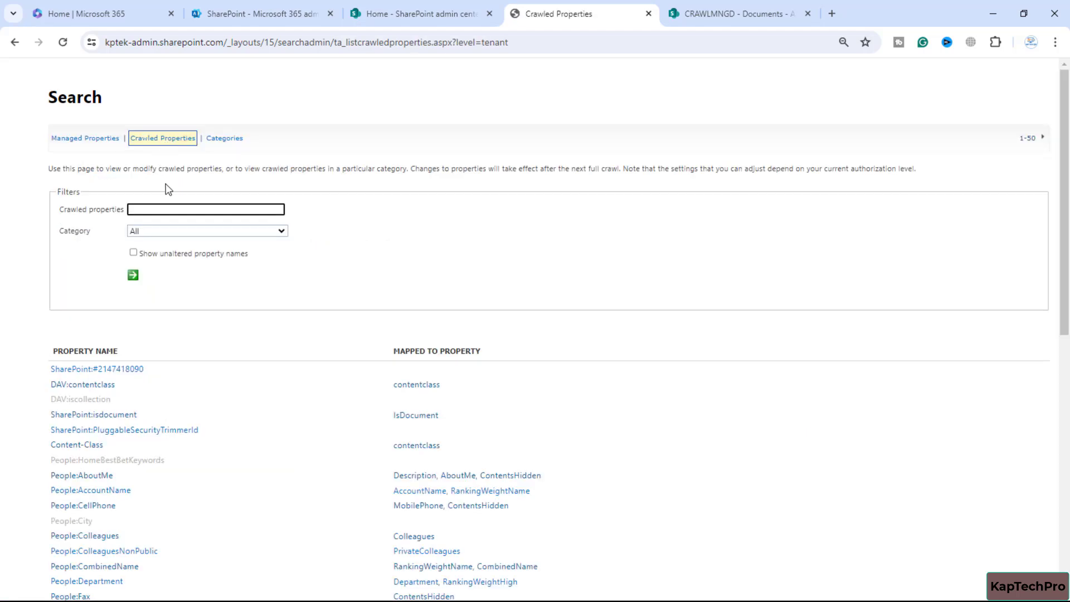
pyautogui.click(716, 6)
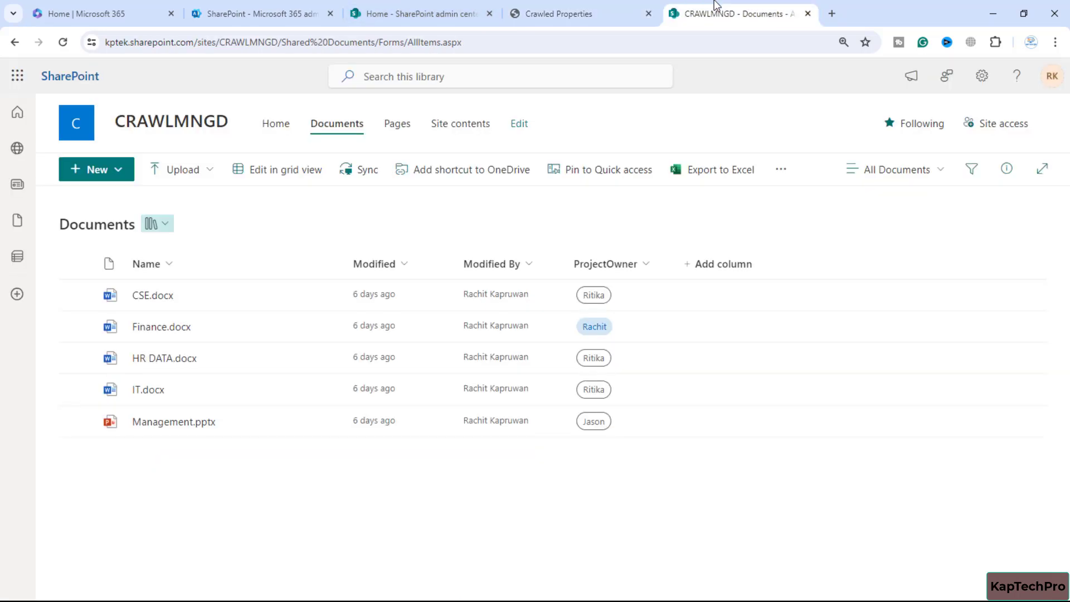
pyautogui.click(597, 7)
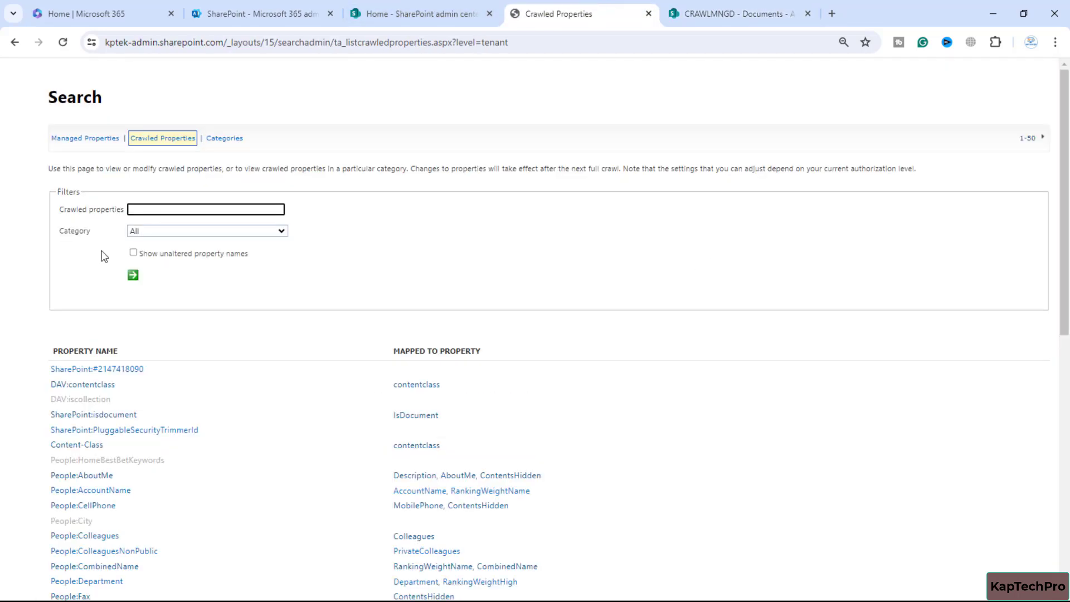
# Filter crawled properties by 'project' to reveal ows_ProjectOwner.
pyautogui.write('project')
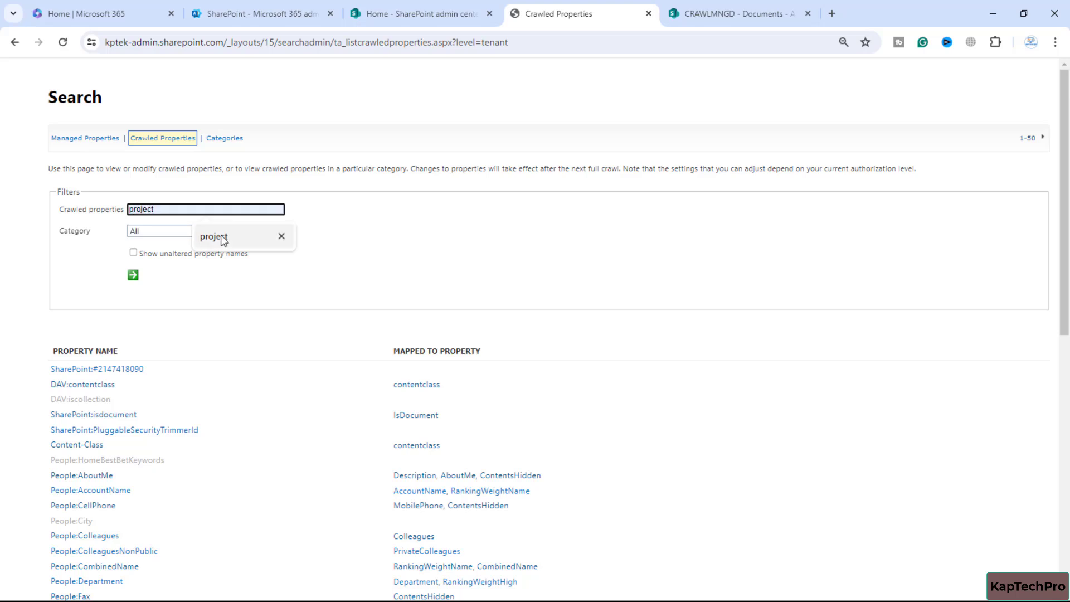
pyautogui.click(223, 240)
pyautogui.click(134, 275)
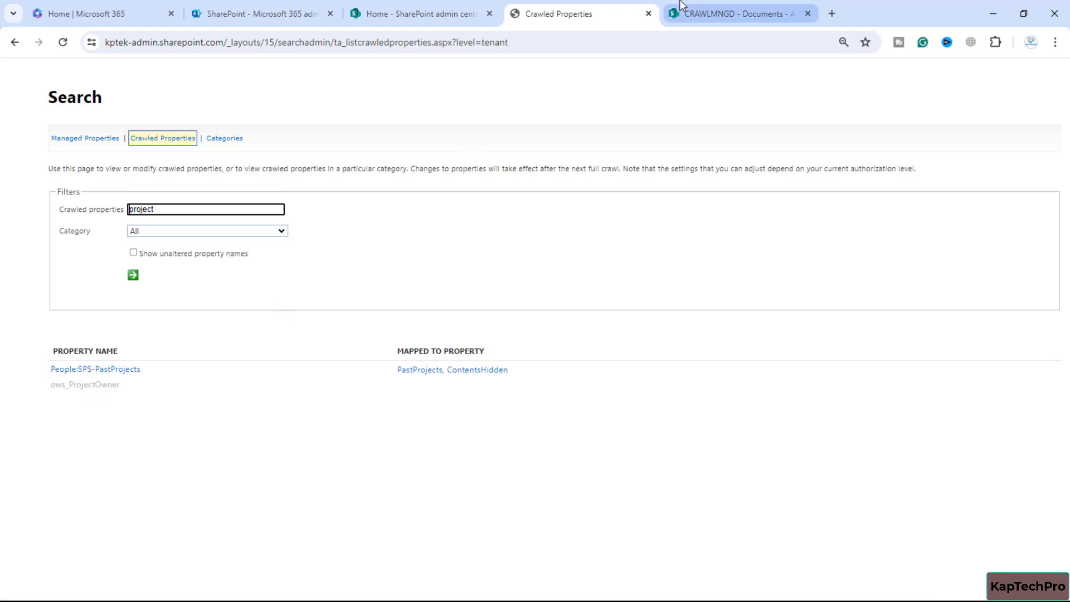
pyautogui.click(731, 14)
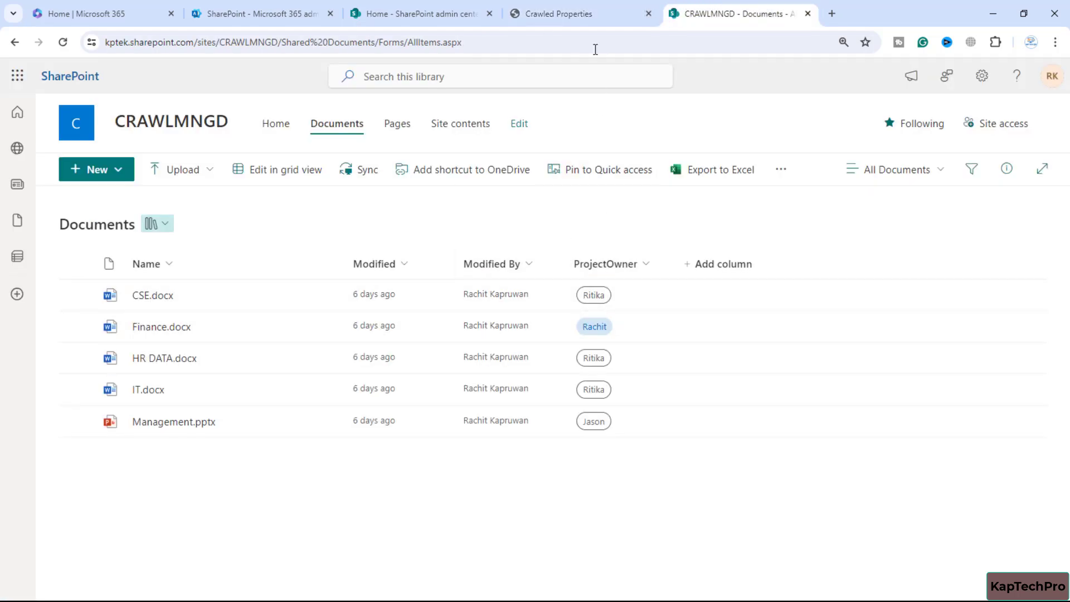
pyautogui.click(579, 5)
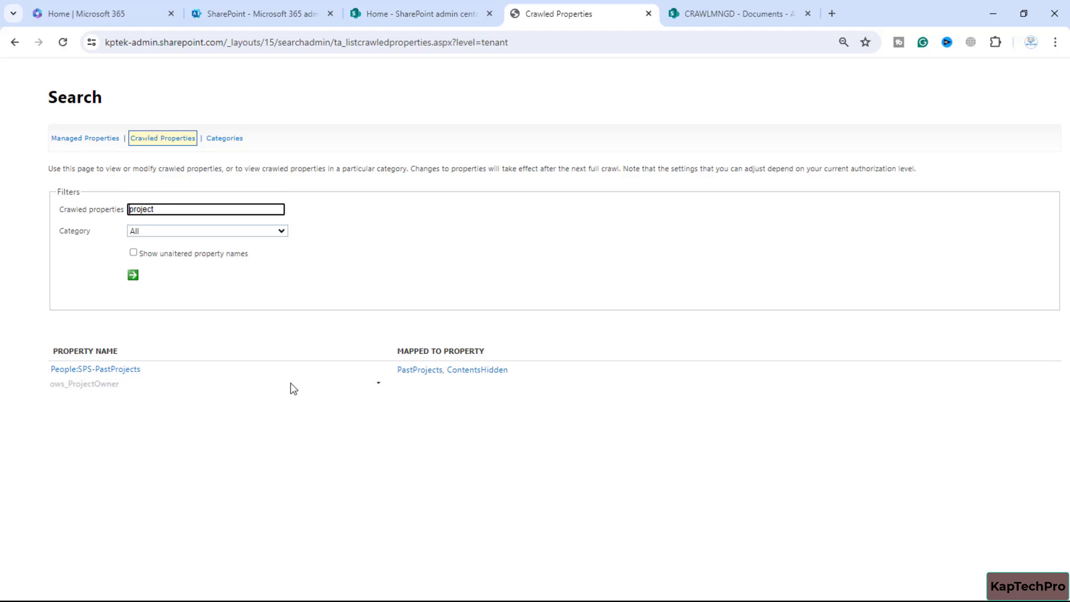
# Open ows_ProjectOwner's settings and review its empty managed property mappings.
pyautogui.click(81, 384)
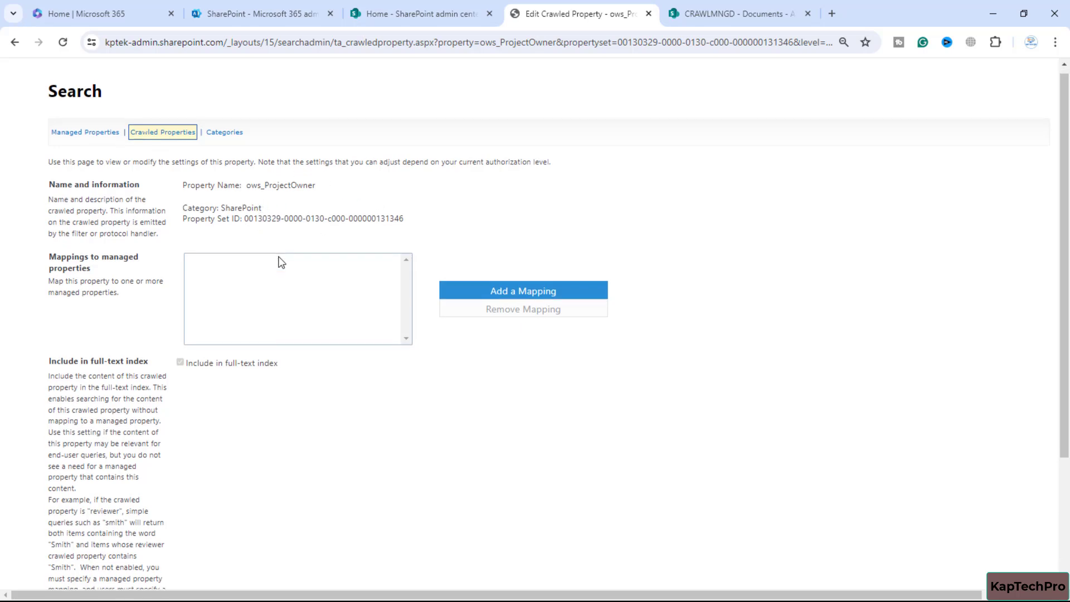
pyautogui.scroll(-3, 281, 262)
pyautogui.scroll(3, 272, 258)
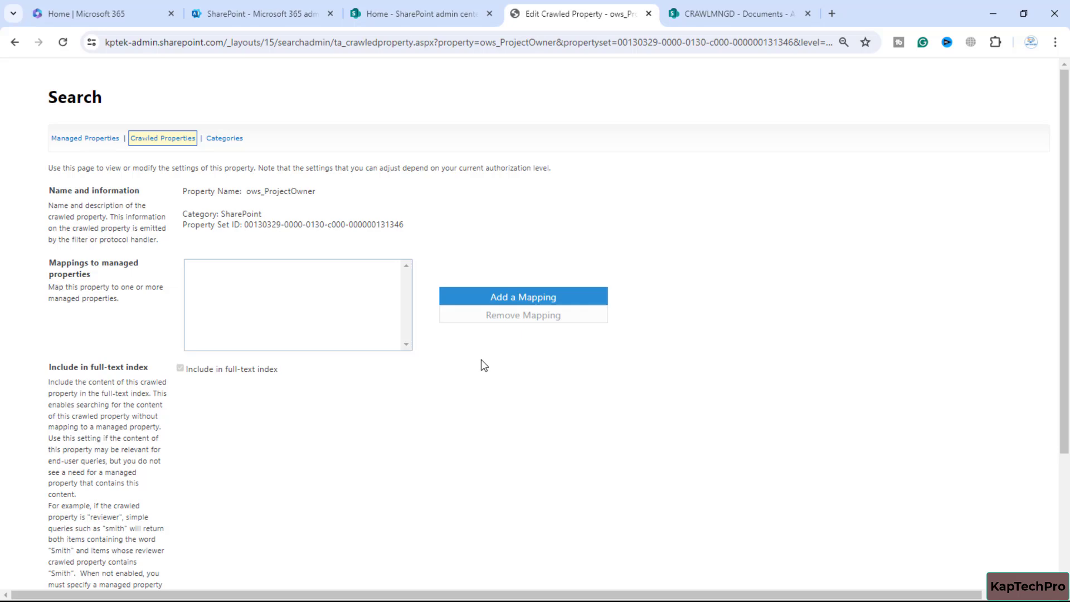
pyautogui.scroll(-3, 480, 365)
pyautogui.scroll(2, 481, 366)
pyautogui.scroll(1, 484, 366)
# Open the Managed Properties page and browse the listed properties, types and mapped crawled properties.
pyautogui.click(63, 139)
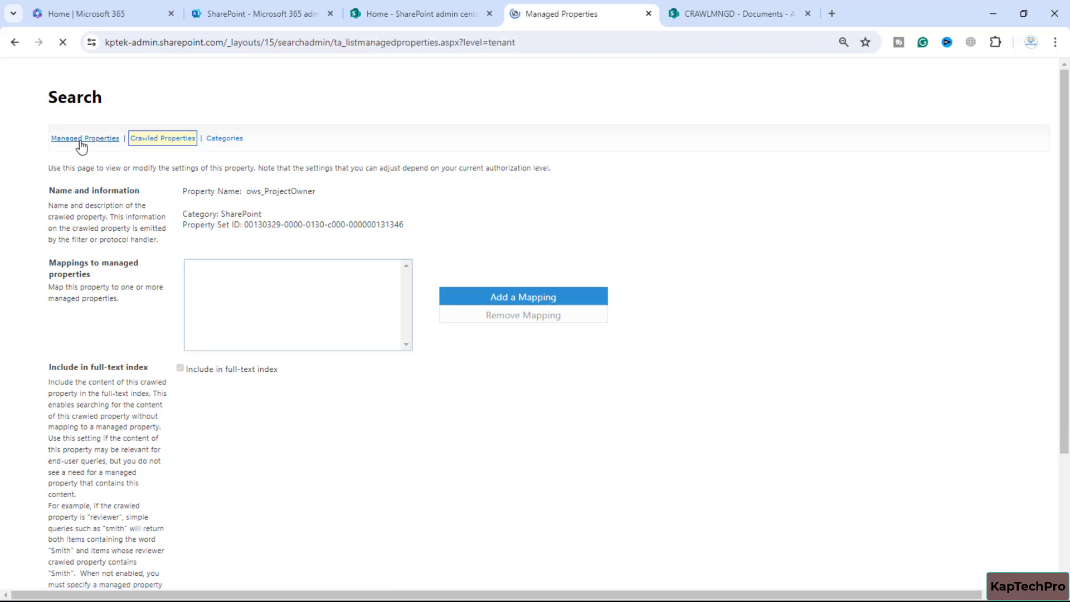
pyautogui.scroll(-5, 201, 277)
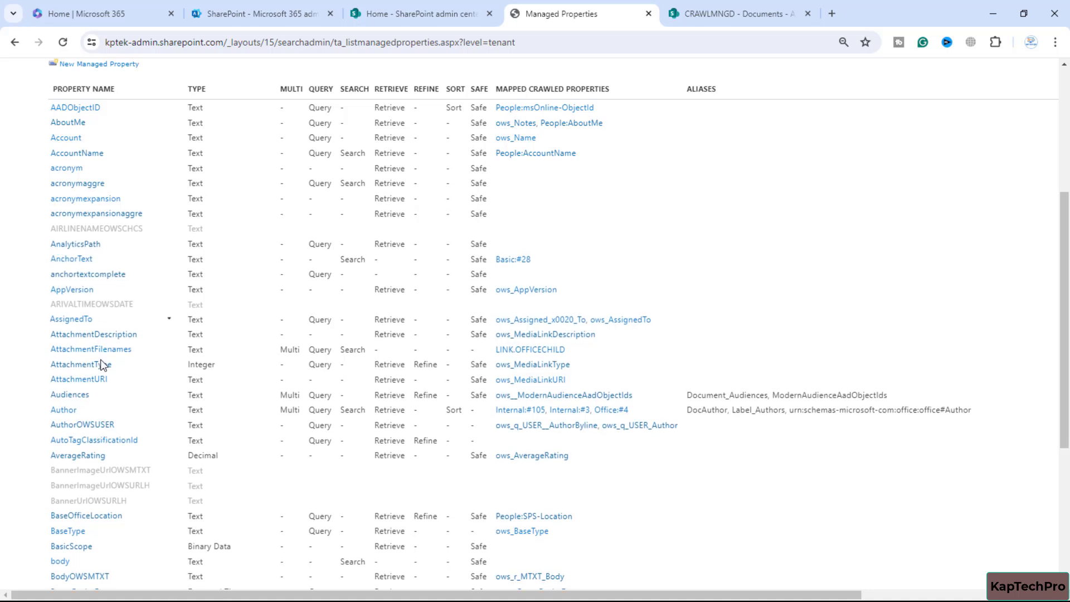
pyautogui.scroll(1, 146, 431)
pyautogui.scroll(2, 146, 430)
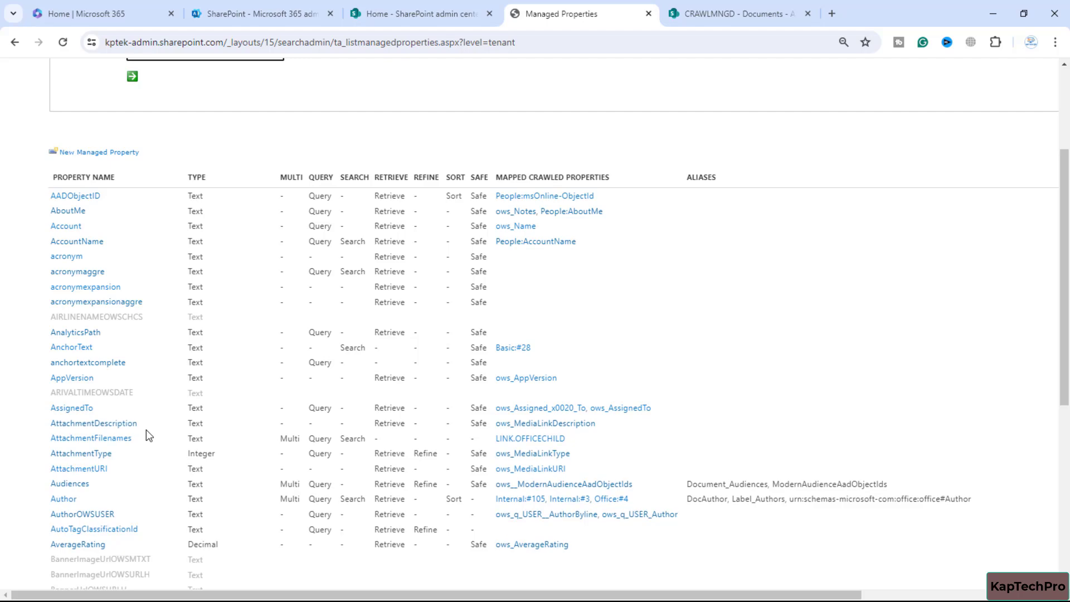
pyautogui.scroll(3, 146, 430)
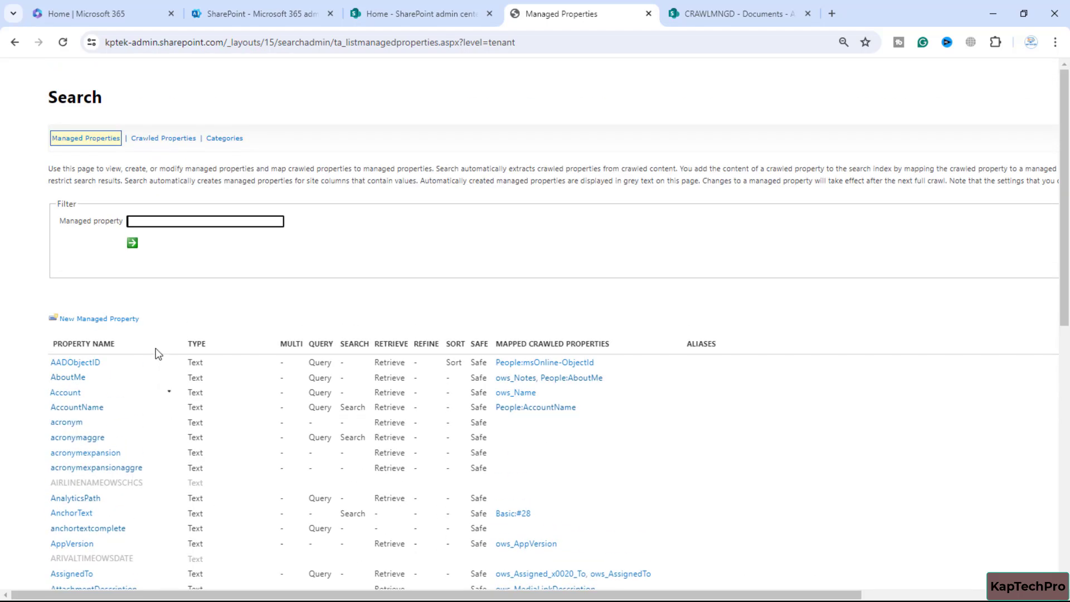